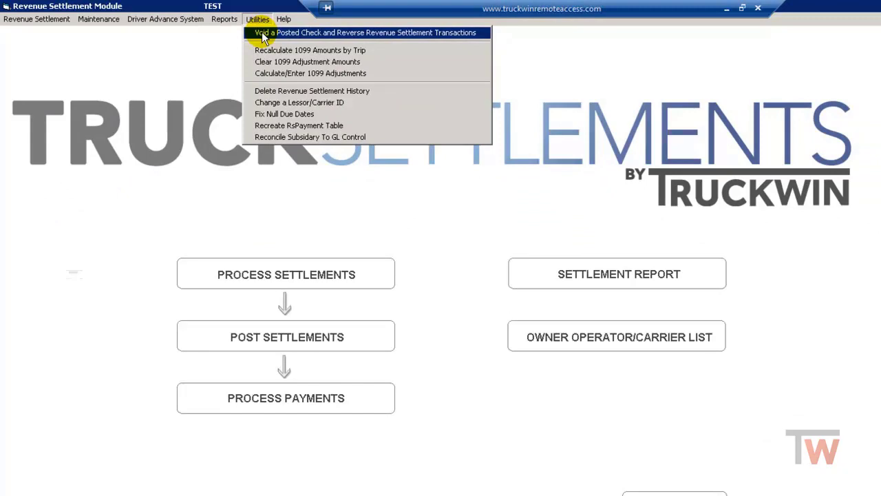
# Step: Start the void procedure for the BOBMAR check issued 06/28/18 in the amount of 1610.00
pyautogui.click(262, 32)
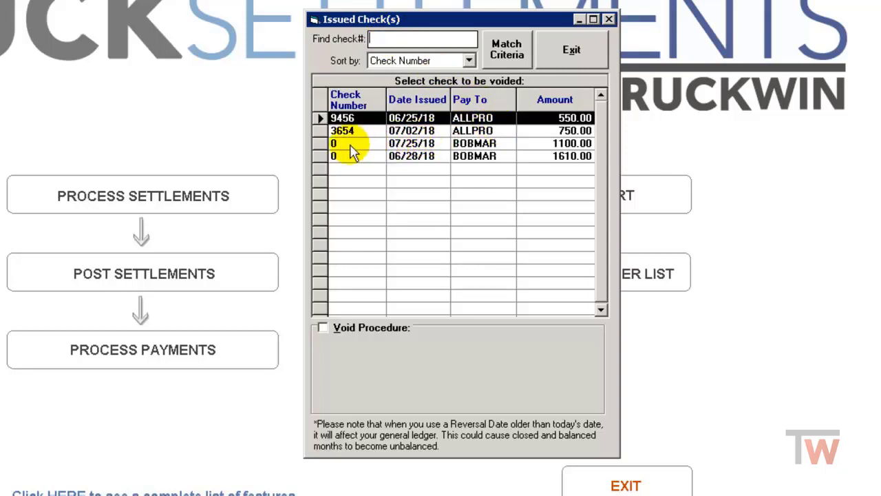
pyautogui.click(321, 156)
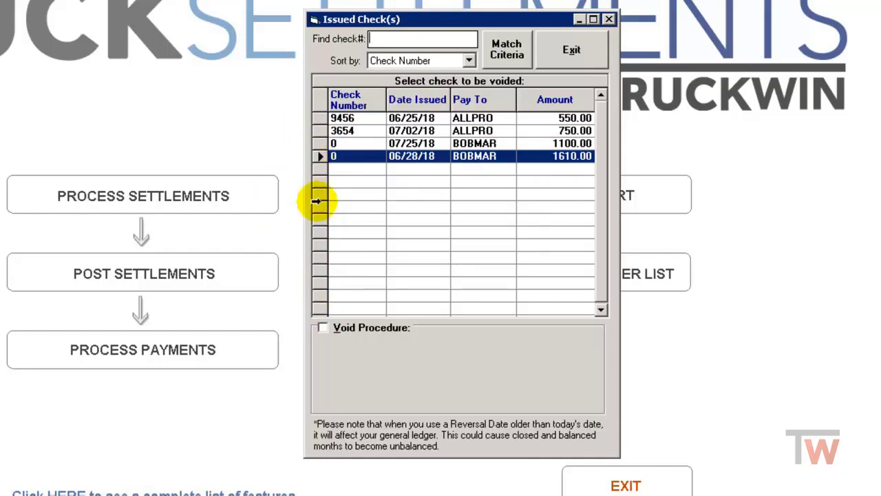
pyautogui.click(324, 330)
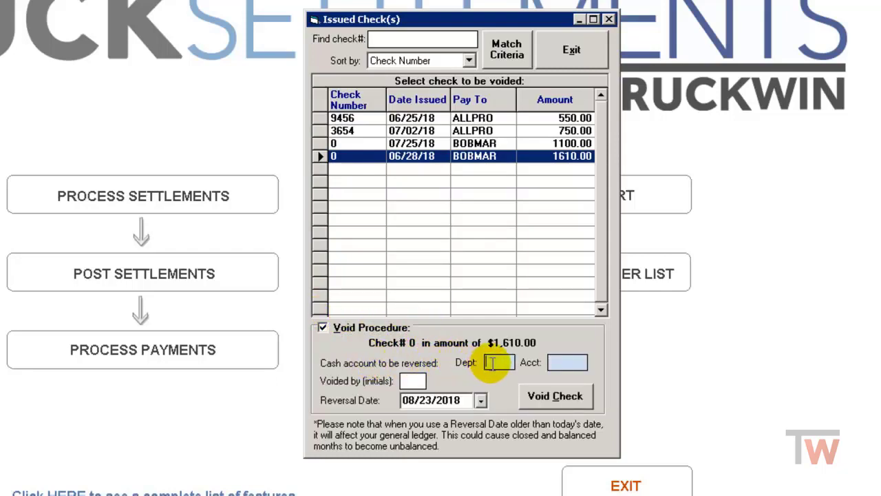
# Step: Set the cash account to be reversed to department 000, Cash - General Checking, and enter the initials of the person voiding the check
pyautogui.write('01010')
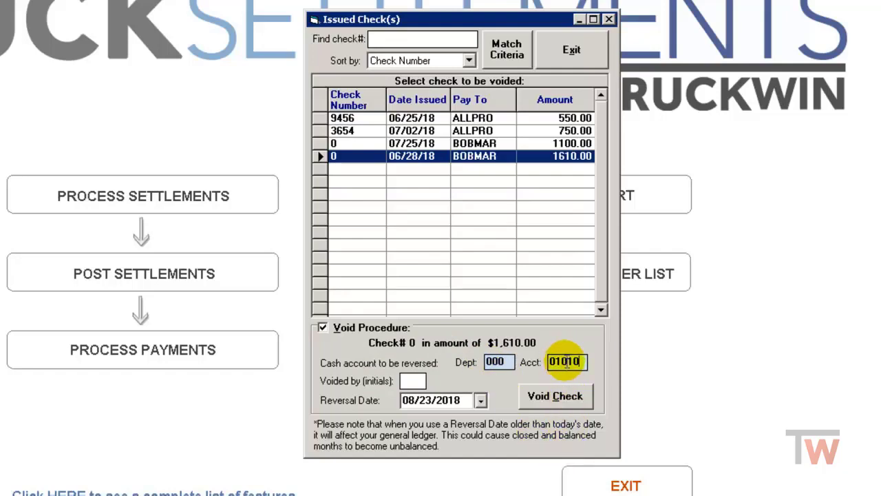
pyautogui.doubleClick(566, 362)
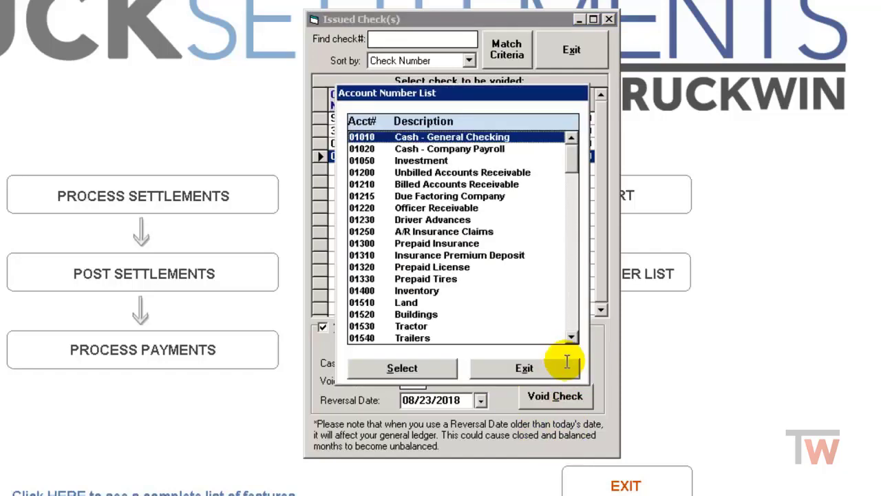
pyautogui.doubleClick(448, 137)
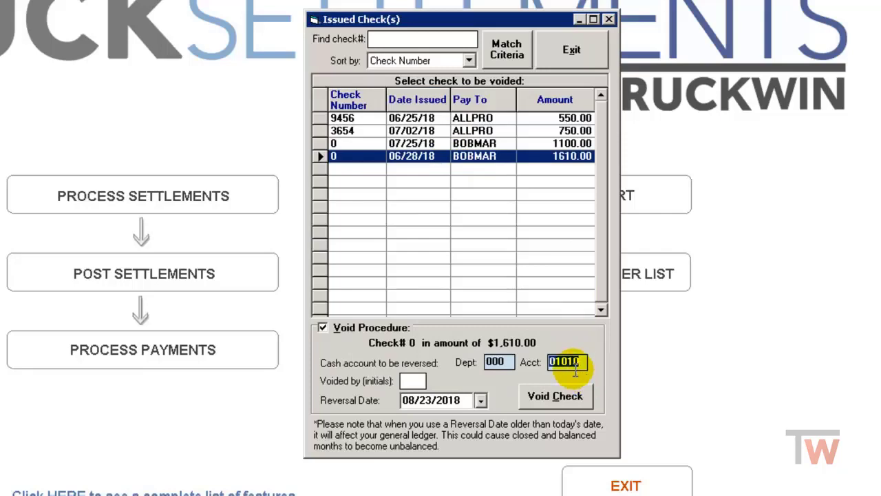
pyautogui.click(414, 380)
pyautogui.write('r')
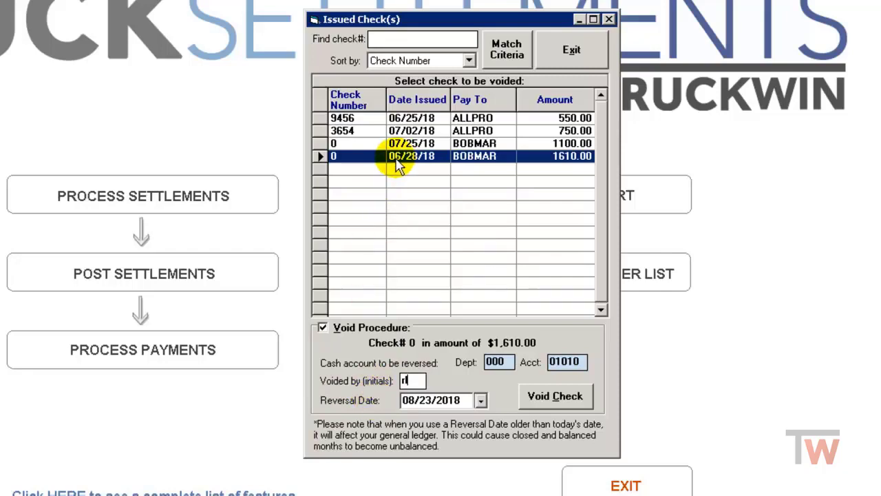
pyautogui.write('l')
# Step: Set the reversal date to 06/28/2018, matching the check's issue date
pyautogui.click(480, 400)
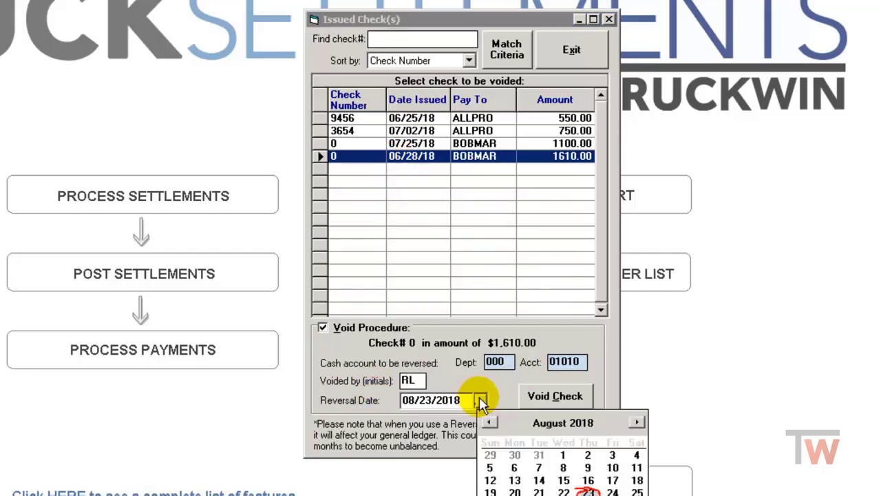
pyautogui.click(491, 422)
pyautogui.click(492, 422)
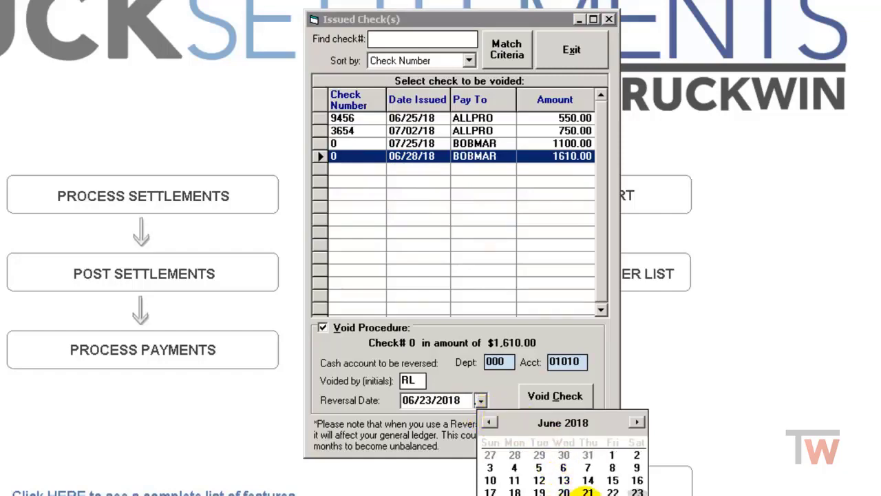
pyautogui.click(587, 495)
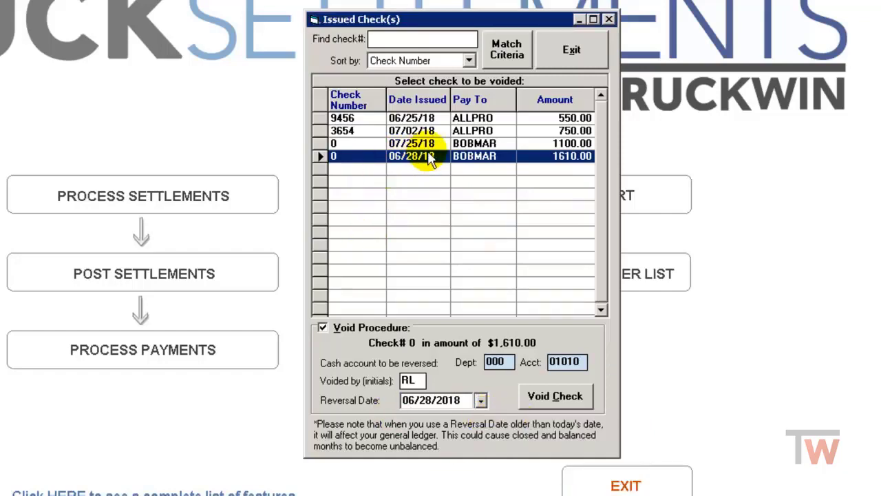
# Step: Void the selected BOBMAR check, confirm the voiding, and decline to void another check
pyautogui.click(557, 401)
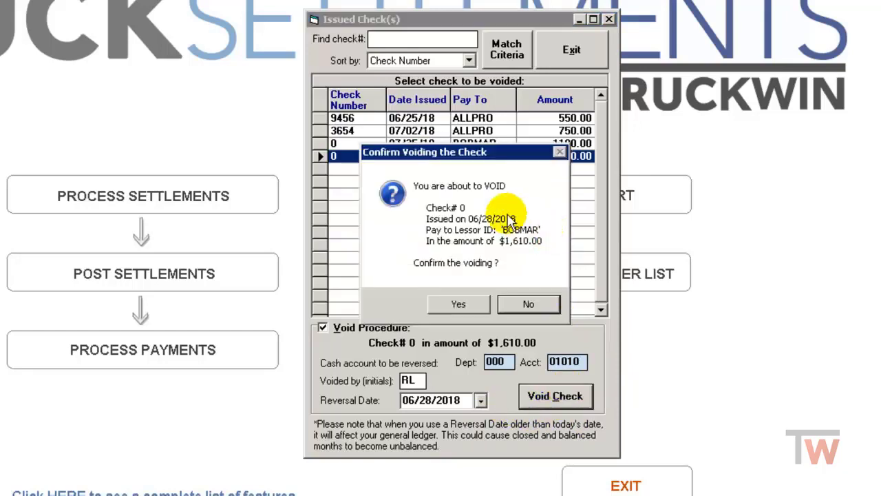
pyautogui.click(459, 304)
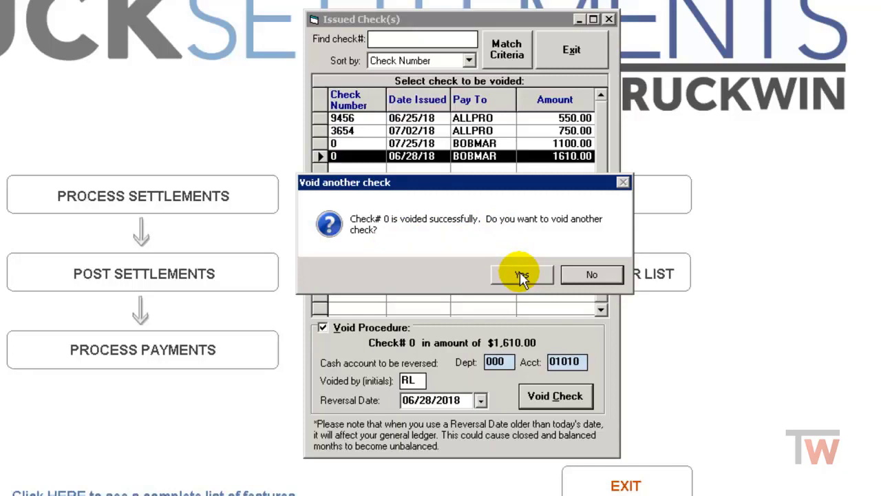
pyautogui.click(591, 275)
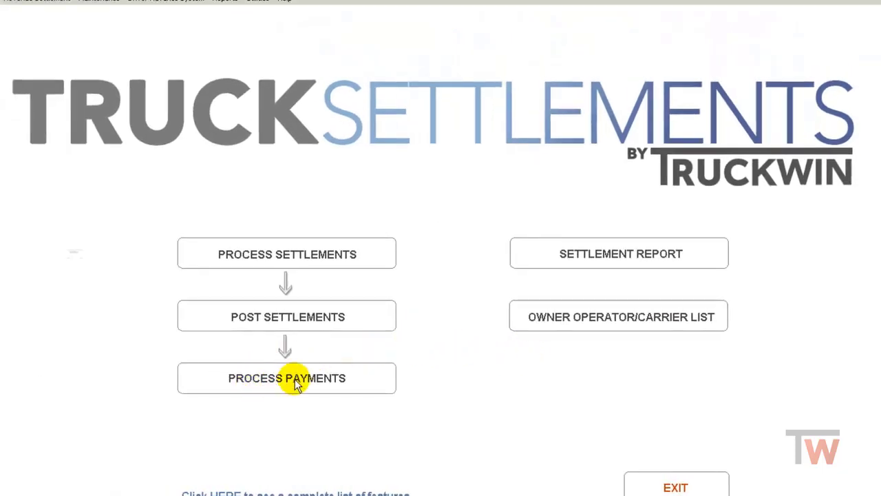
pyautogui.click(295, 379)
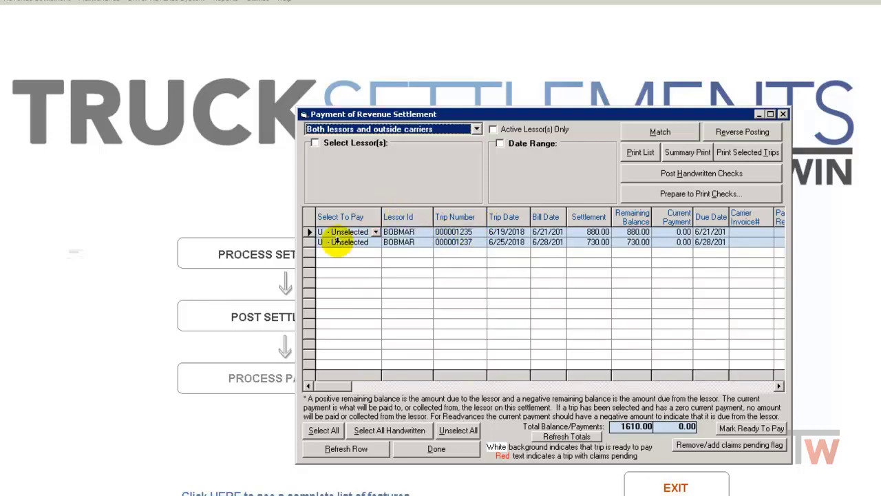
pyautogui.click(305, 233)
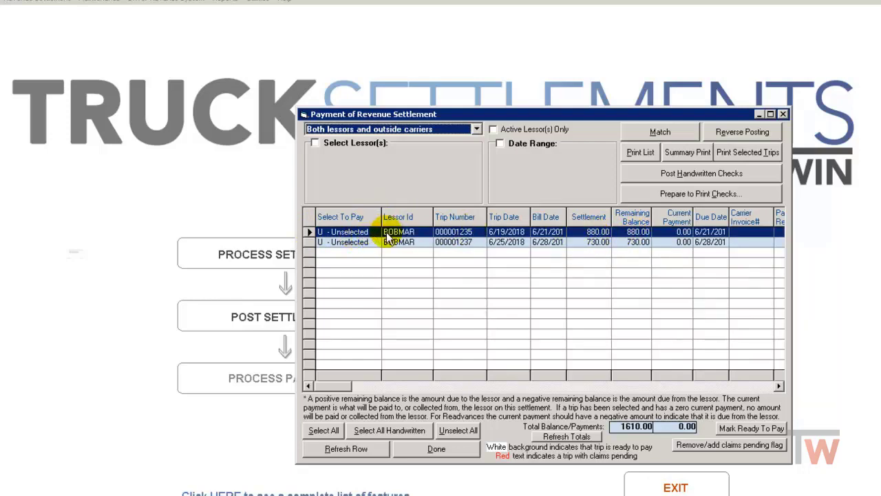
pyautogui.click(305, 242)
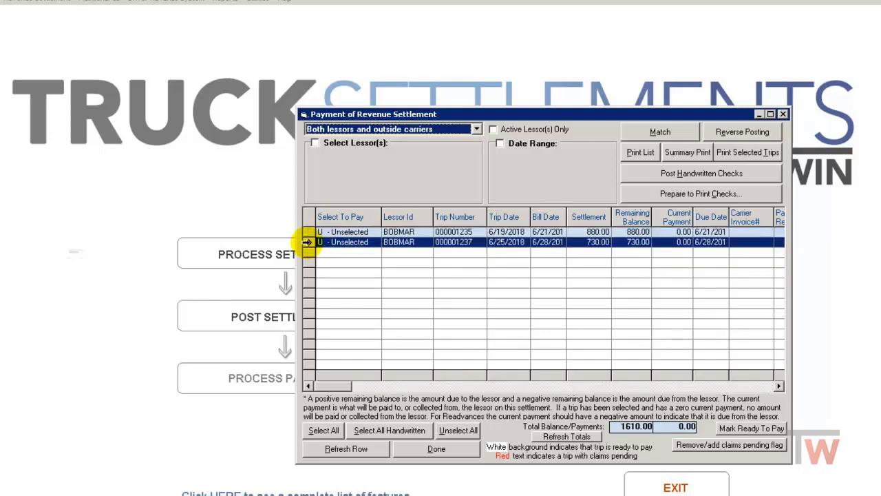
pyautogui.click(736, 135)
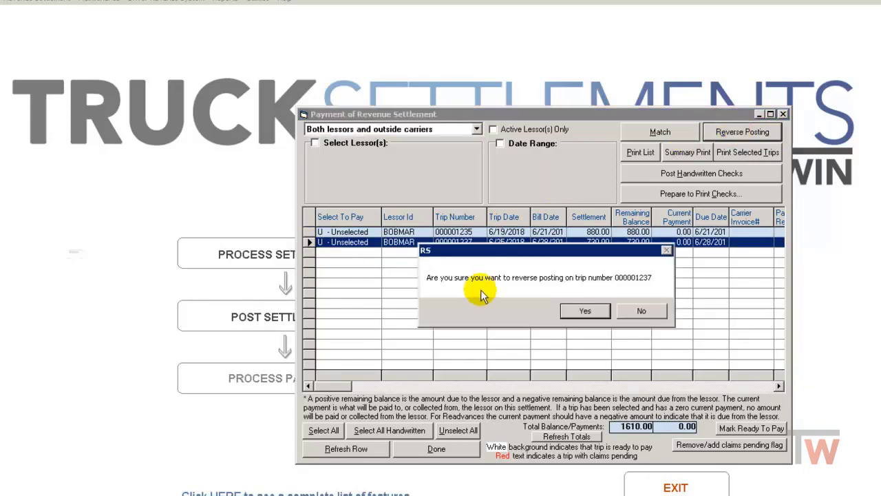
pyautogui.click(587, 310)
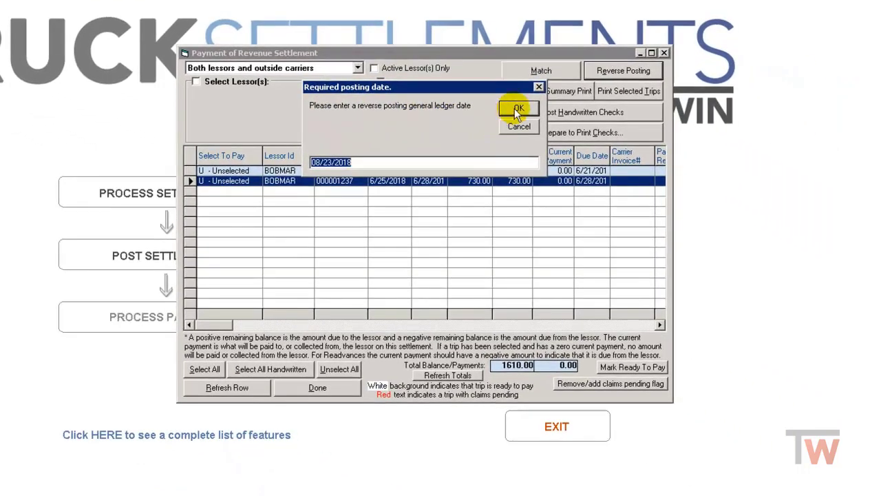
pyautogui.click(524, 113)
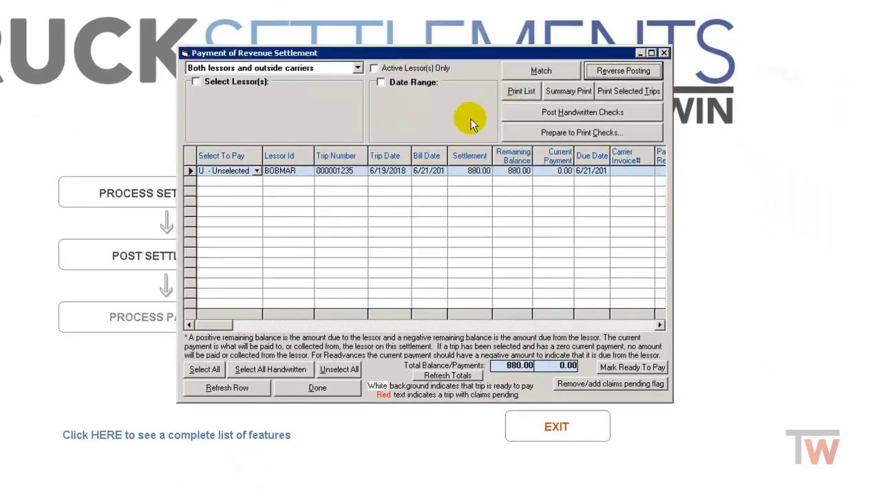
pyautogui.click(665, 53)
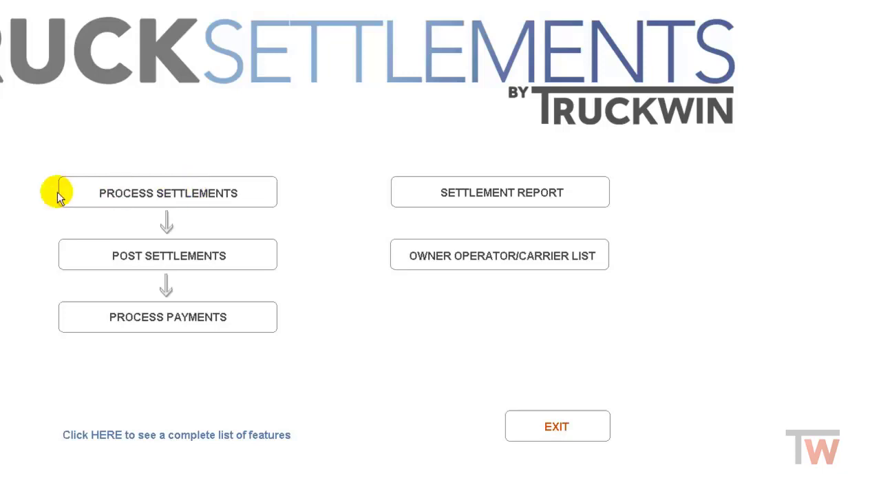
pyautogui.click(185, 195)
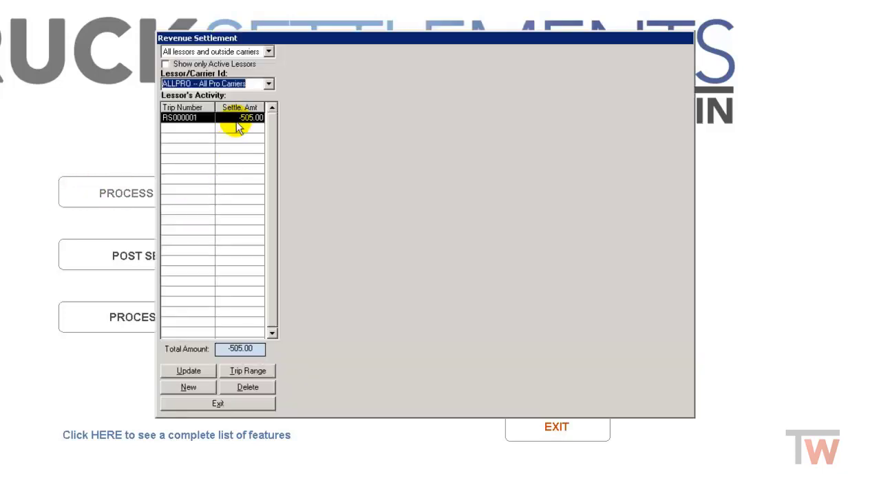
pyautogui.click(269, 83)
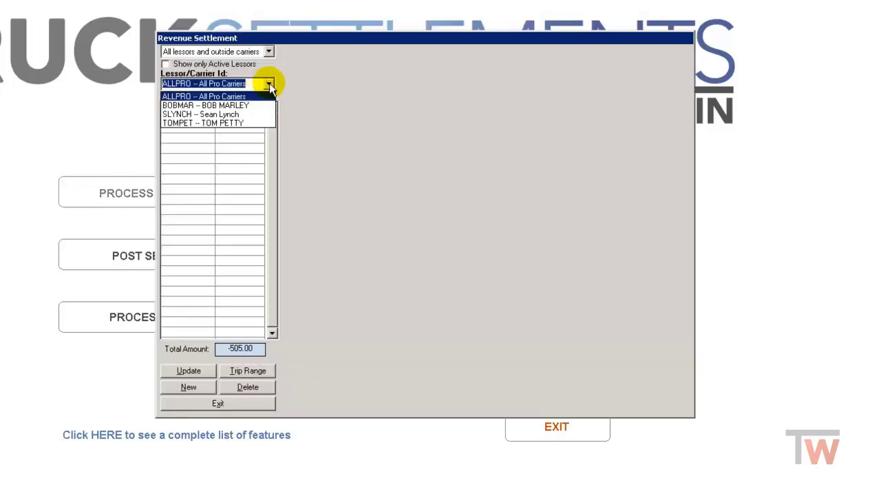
pyautogui.click(233, 106)
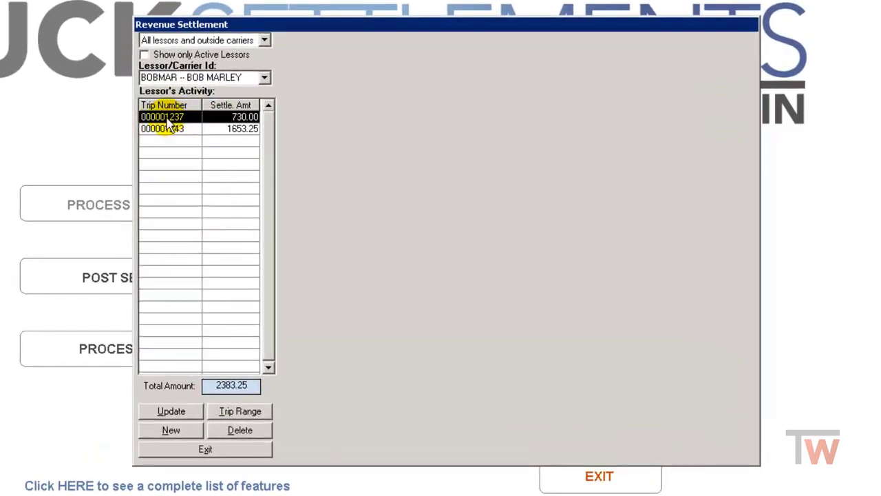
pyautogui.doubleClick(176, 119)
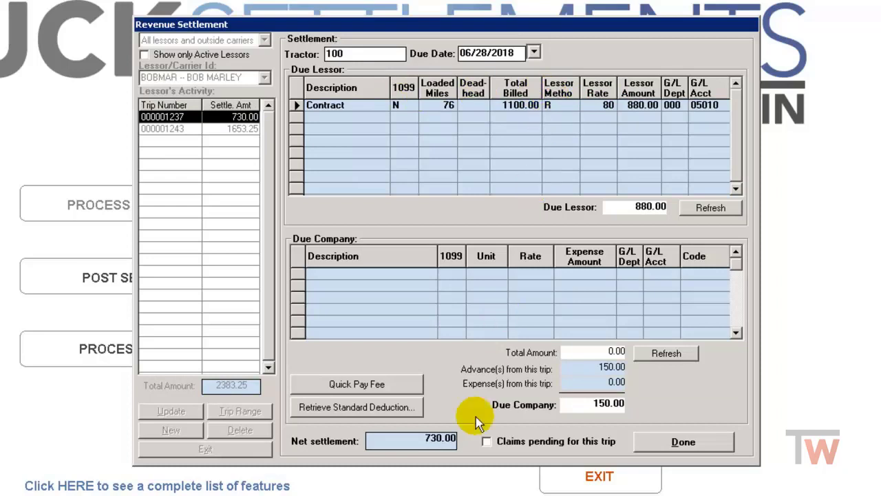
# Step: Set the lessor amount on the settlement's Contract line to 900.00
pyautogui.click(634, 111)
pyautogui.write('9')
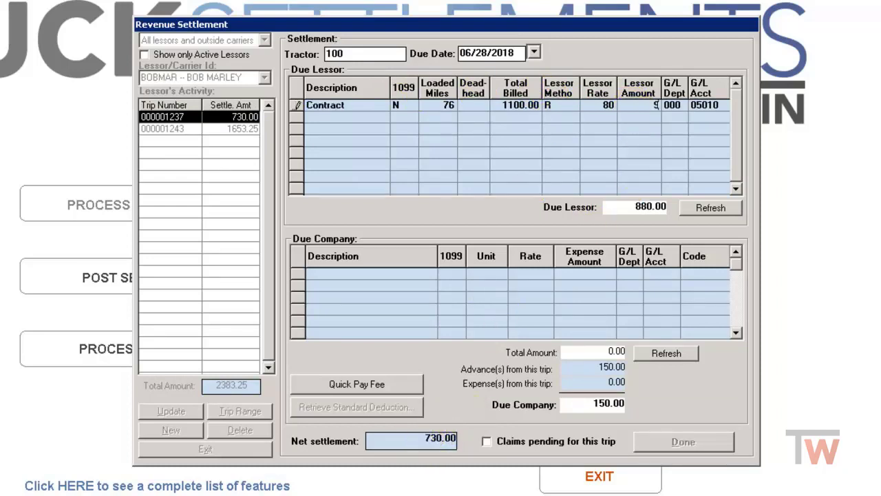
pyautogui.click(634, 108)
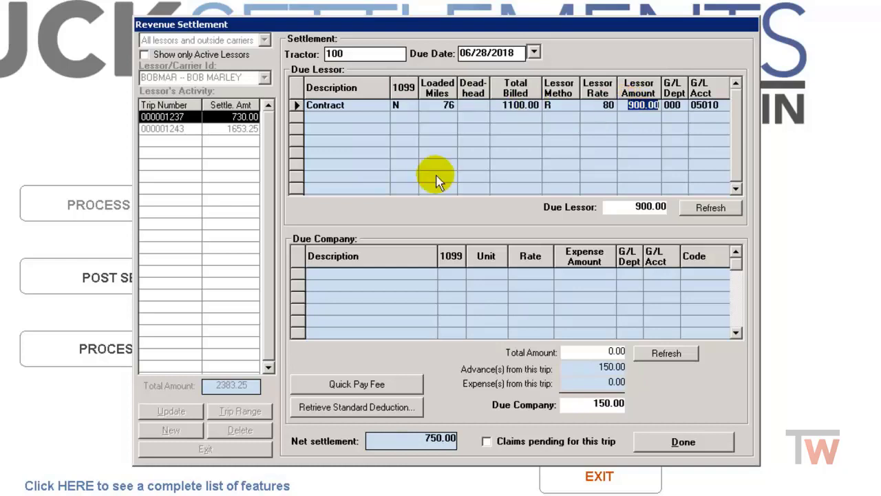
pyautogui.press('Tab')
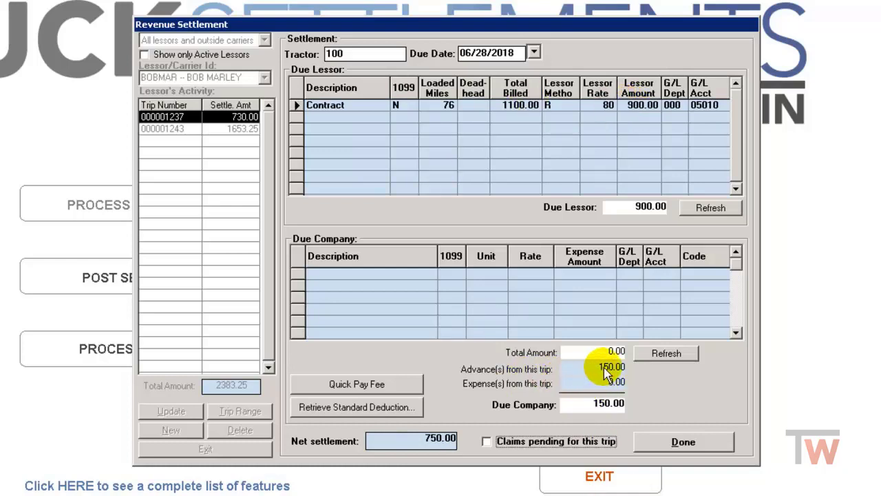
# Step: Check the trip's advance details without adding a deduction, then finish the settlement and exit settlement processing
pyautogui.click(604, 371)
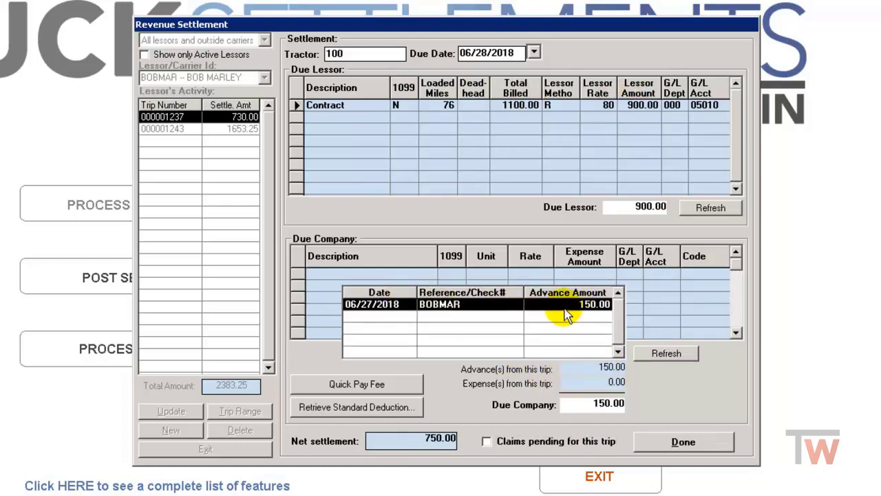
pyautogui.click(654, 382)
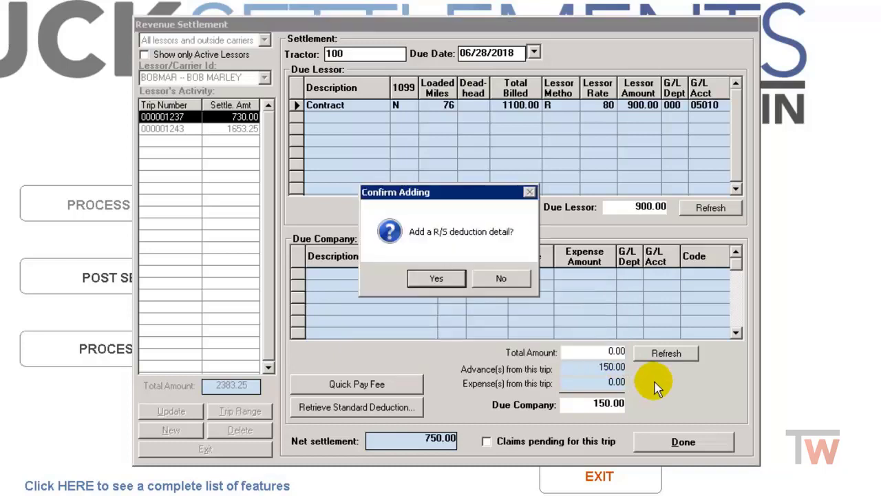
pyautogui.click(494, 277)
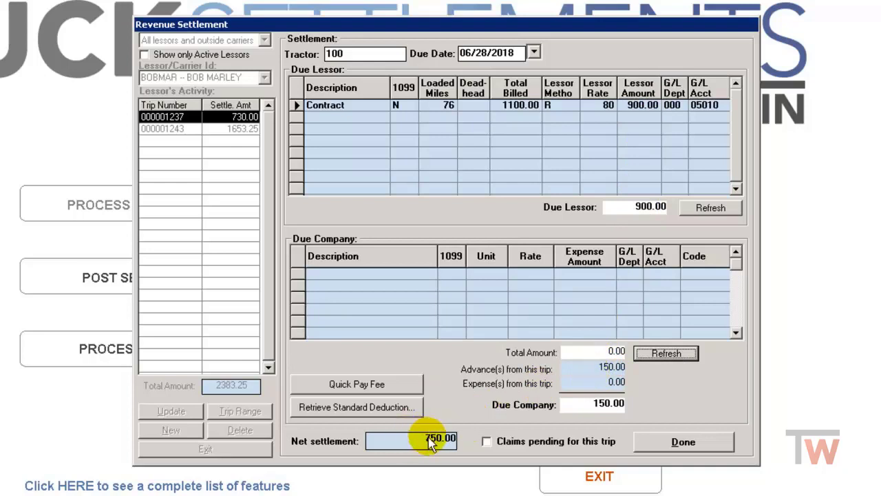
pyautogui.click(706, 444)
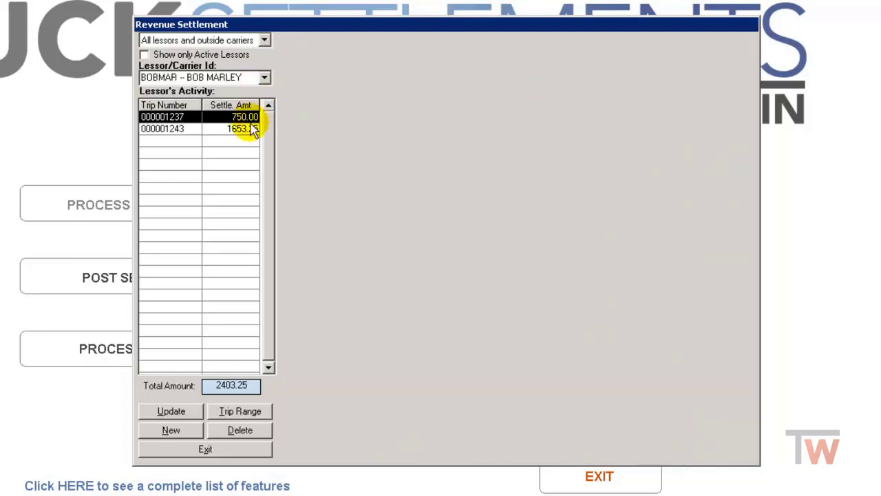
pyautogui.click(230, 454)
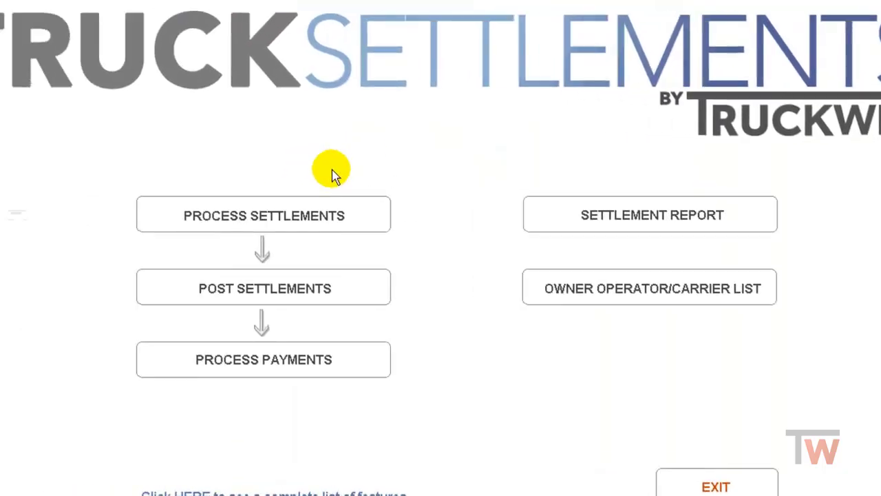
# Step: Select only BOBMAR's 06/25/2018 Contract trip in settlement posting and post it to the general ledger using the bill invoice date
pyautogui.click(342, 296)
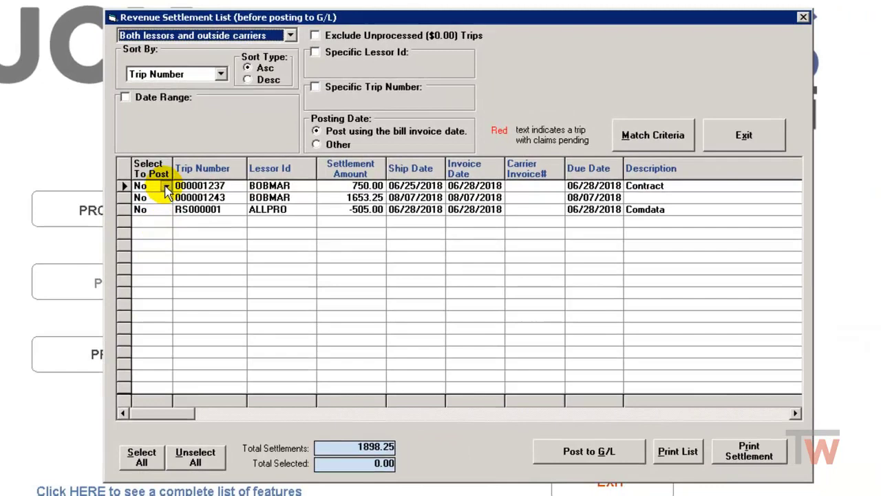
pyautogui.click(166, 187)
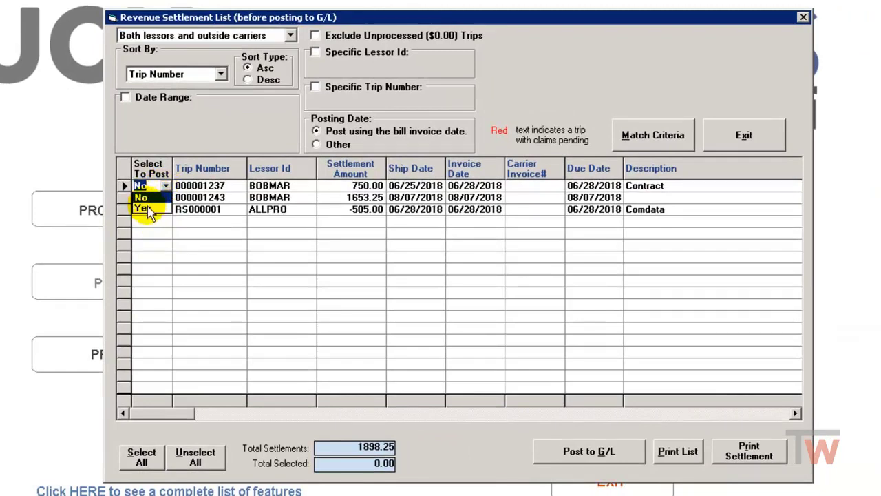
pyautogui.click(145, 209)
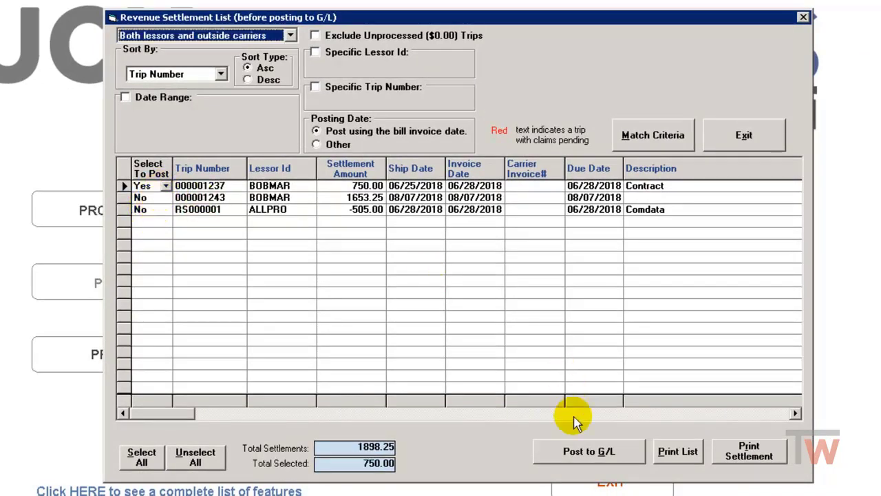
pyautogui.click(589, 452)
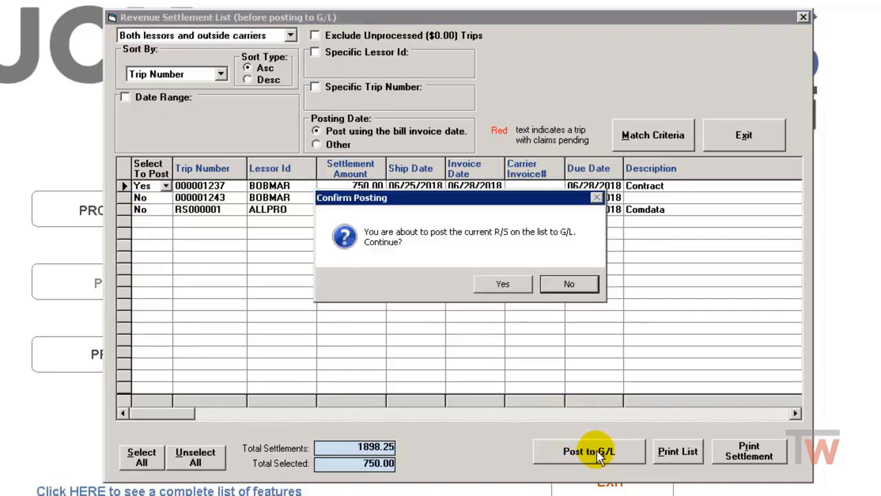
pyautogui.click(503, 287)
pyautogui.click(506, 277)
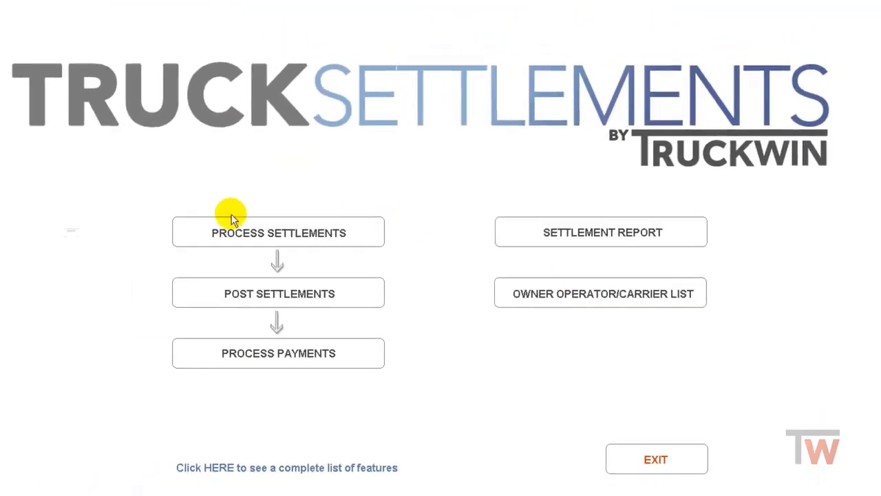
# Step: Select all listed trips for payment in payment processing and write the check with starting check number 65471
pyautogui.click(298, 362)
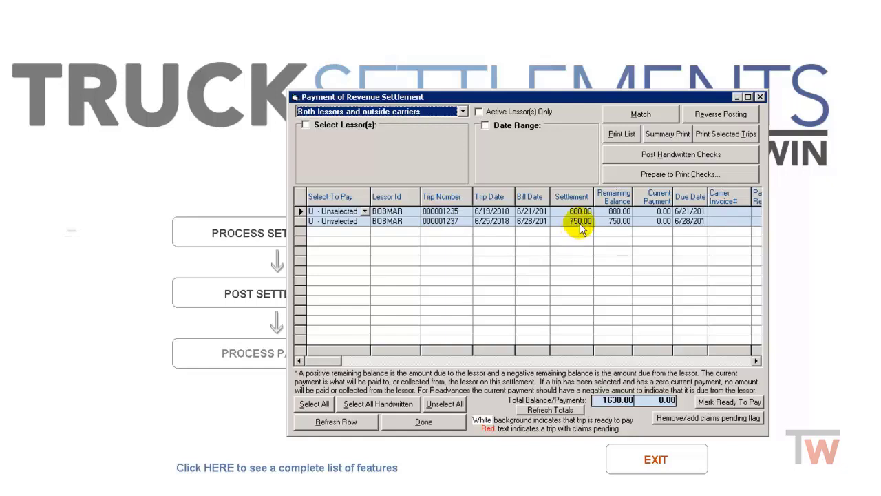
pyautogui.click(314, 403)
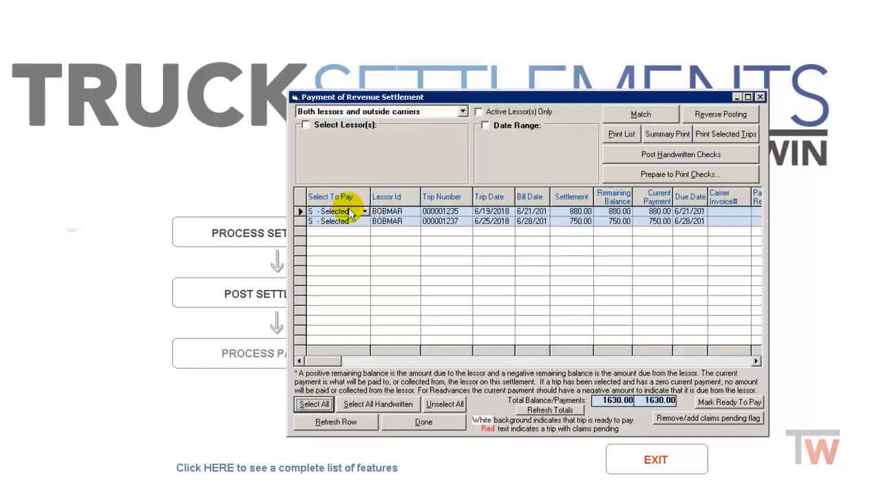
pyautogui.click(671, 176)
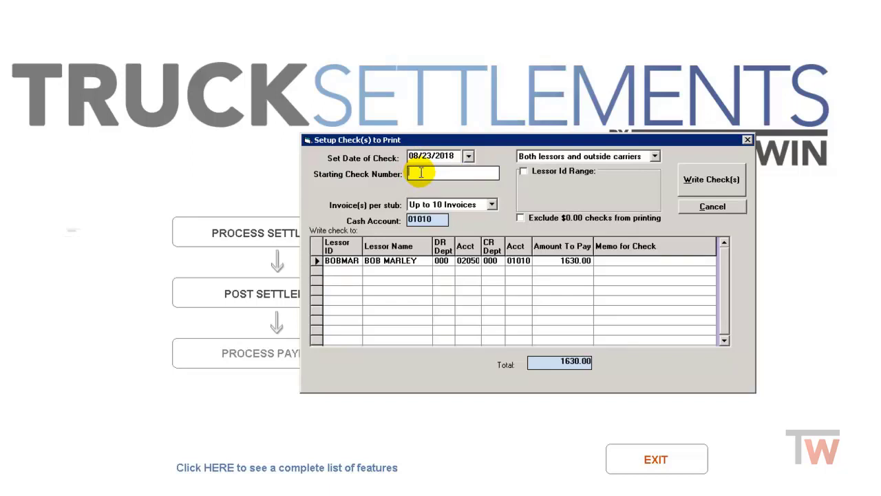
pyautogui.write('65471')
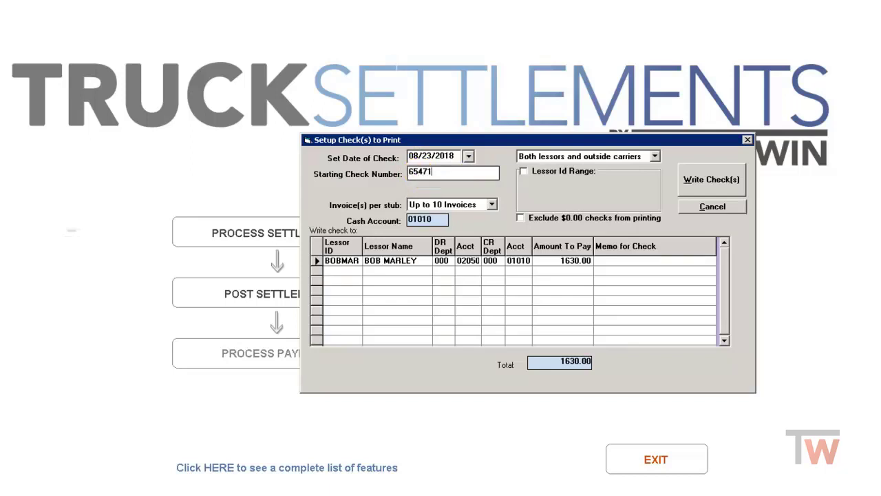
pyautogui.click(711, 181)
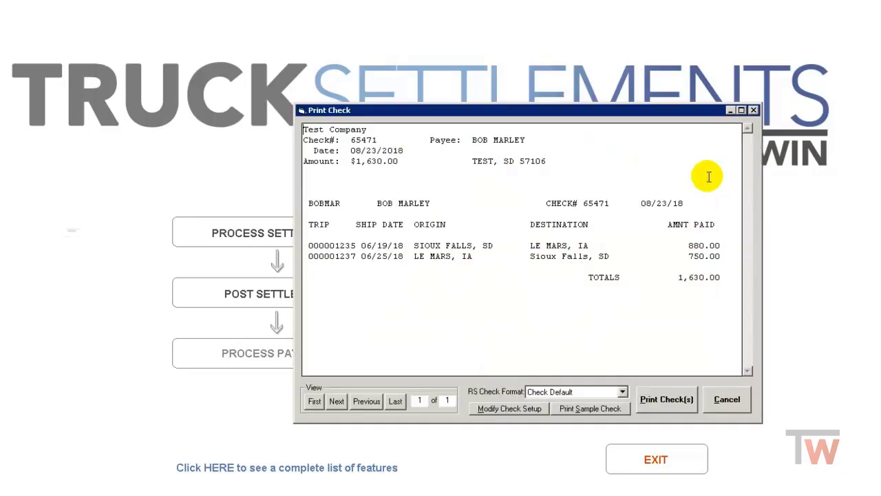
# Step: Print the check to RS.pdf, verify it as printed successfully, and post it
pyautogui.click(667, 398)
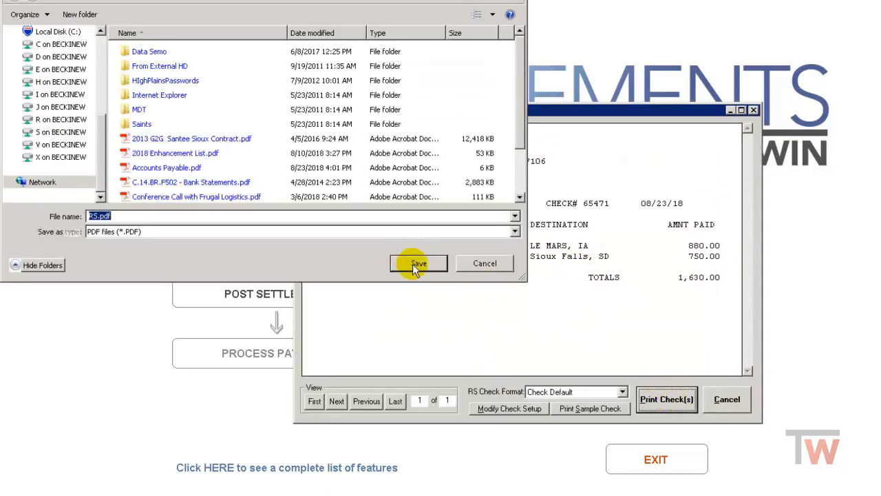
pyautogui.click(420, 262)
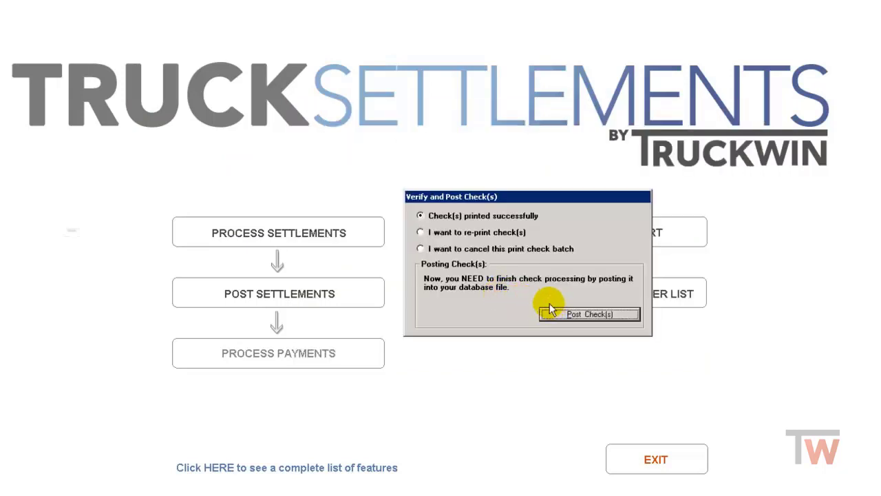
pyautogui.click(583, 316)
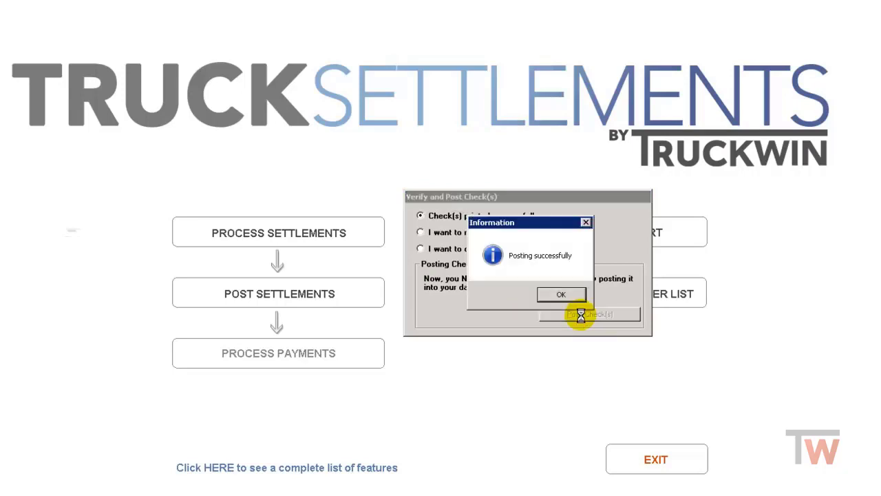
pyautogui.click(566, 296)
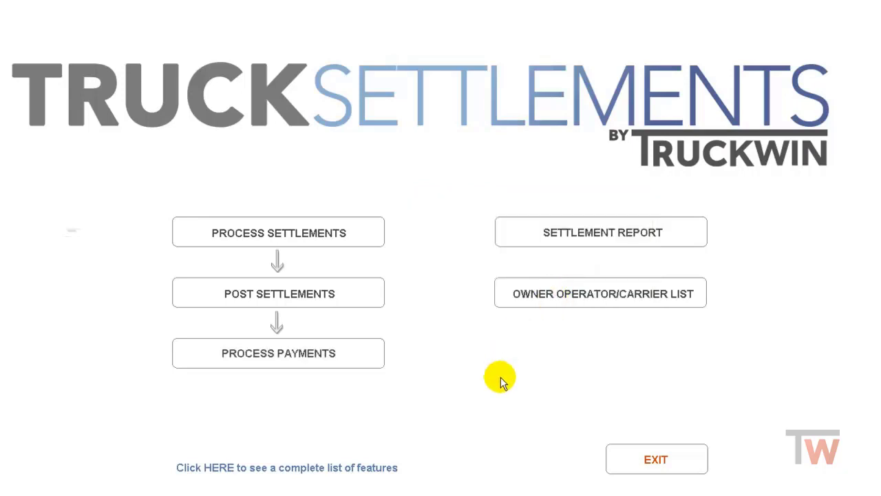